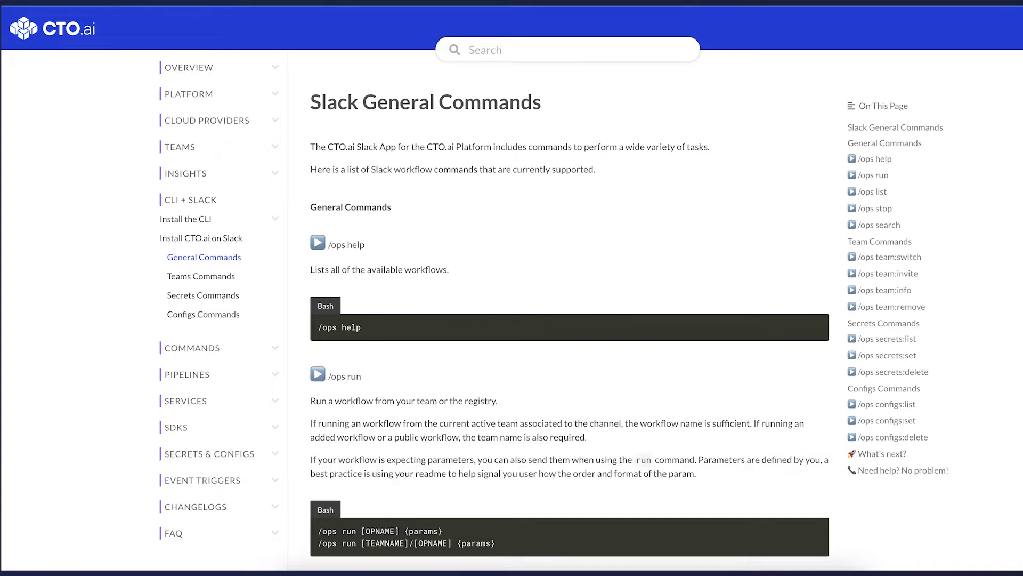
# Step: Scroll through the CTO.ai Docs Slack General Commands page to review the supported commands
pyautogui.scroll(-10, 540, 288)
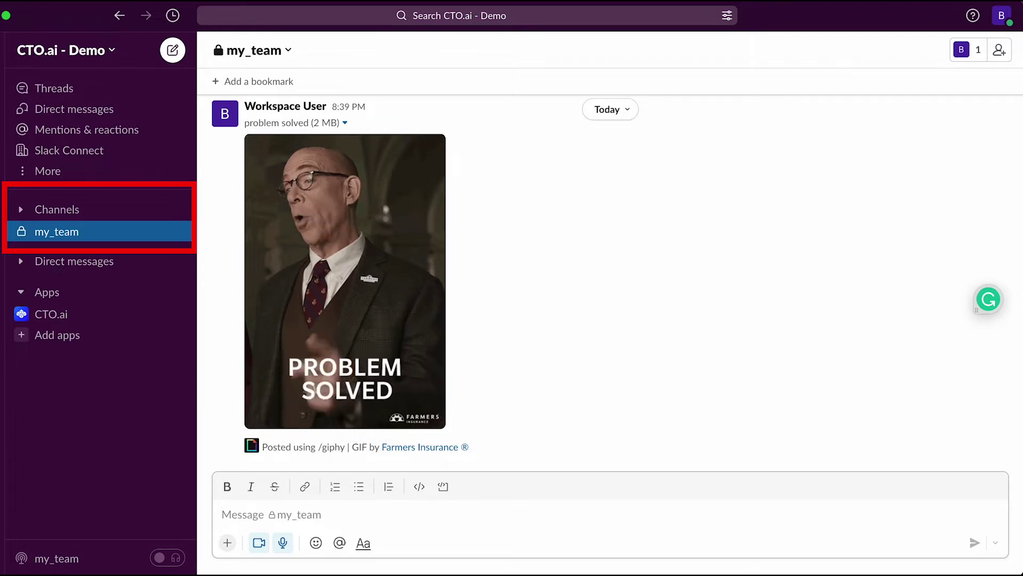
# Step: Switch the channel's Op team to 'workflows' with /ops team:switch, then post /ops list
pyautogui.write('/ops team')
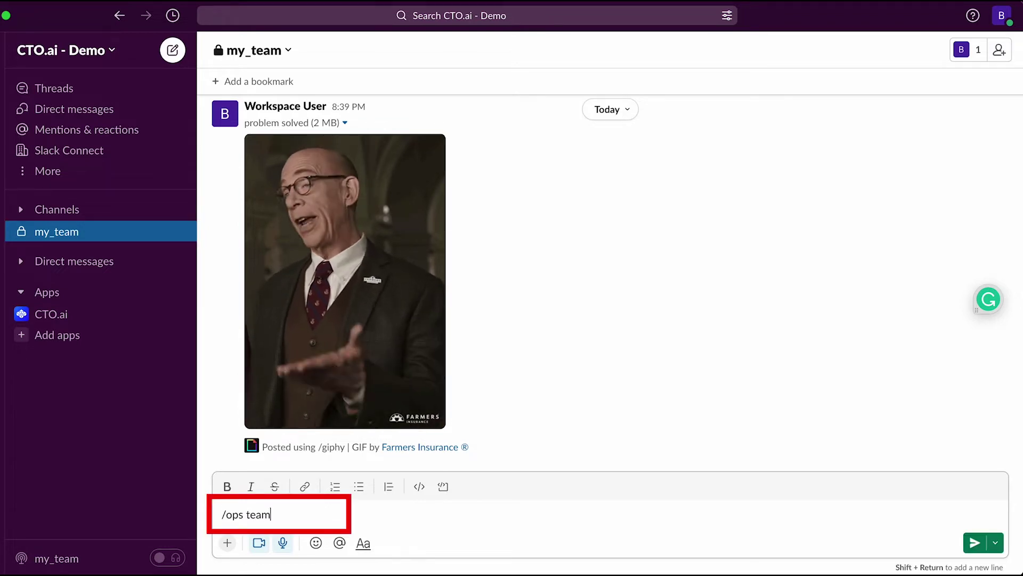
pyautogui.write(':switch')
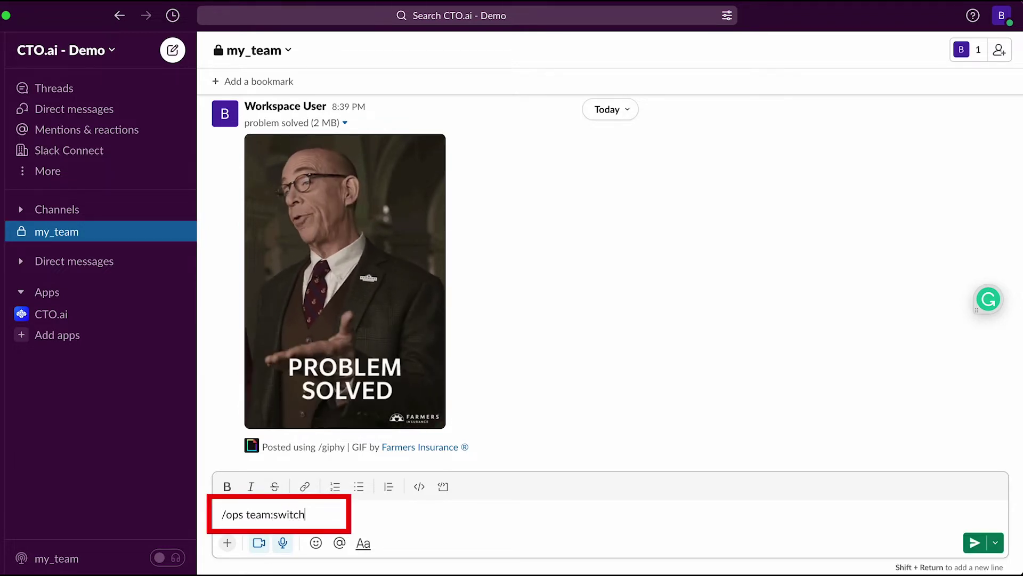
pyautogui.press('Return')
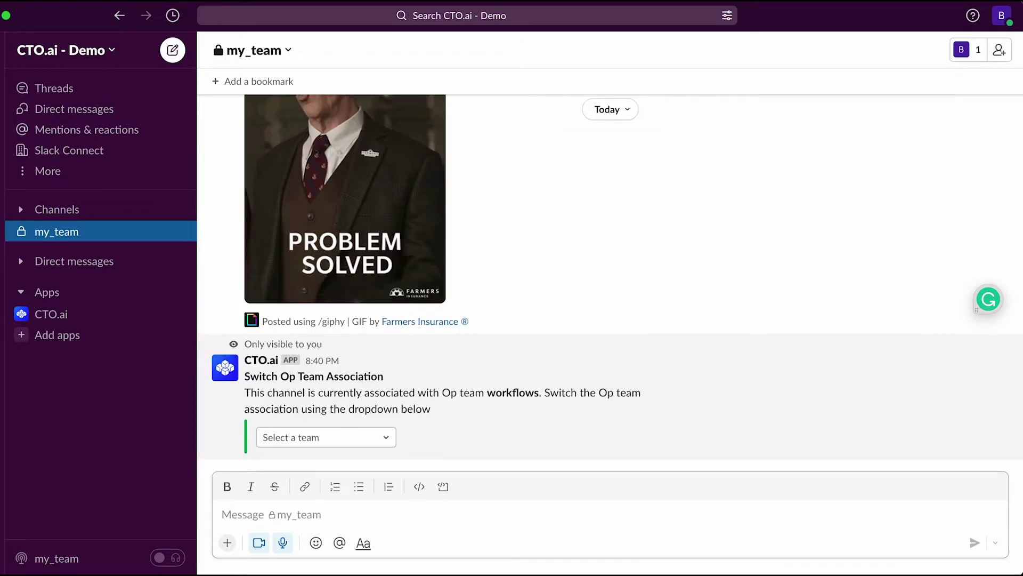
pyautogui.click(355, 434)
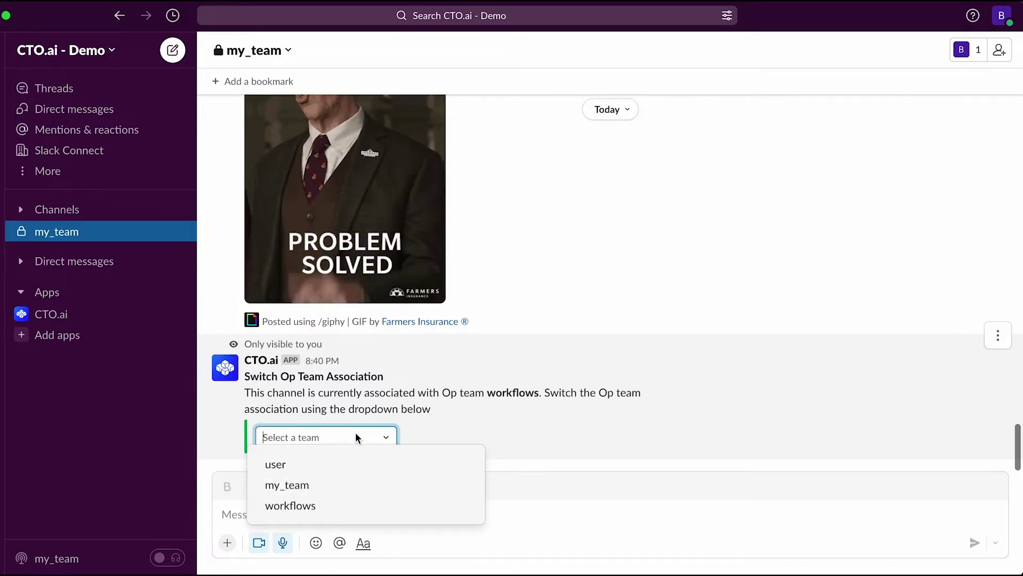
pyautogui.click(328, 502)
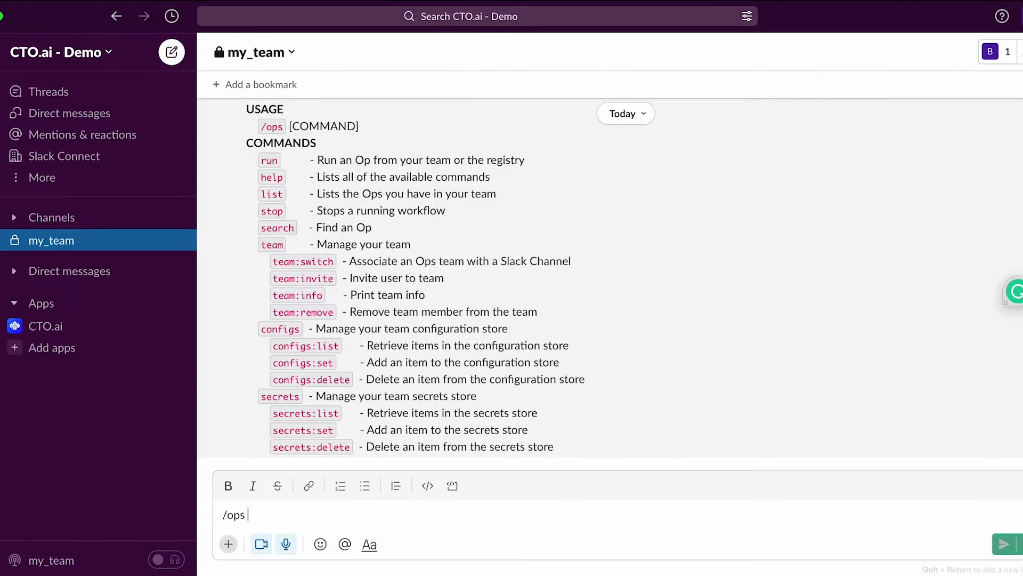
pyautogui.write('list')
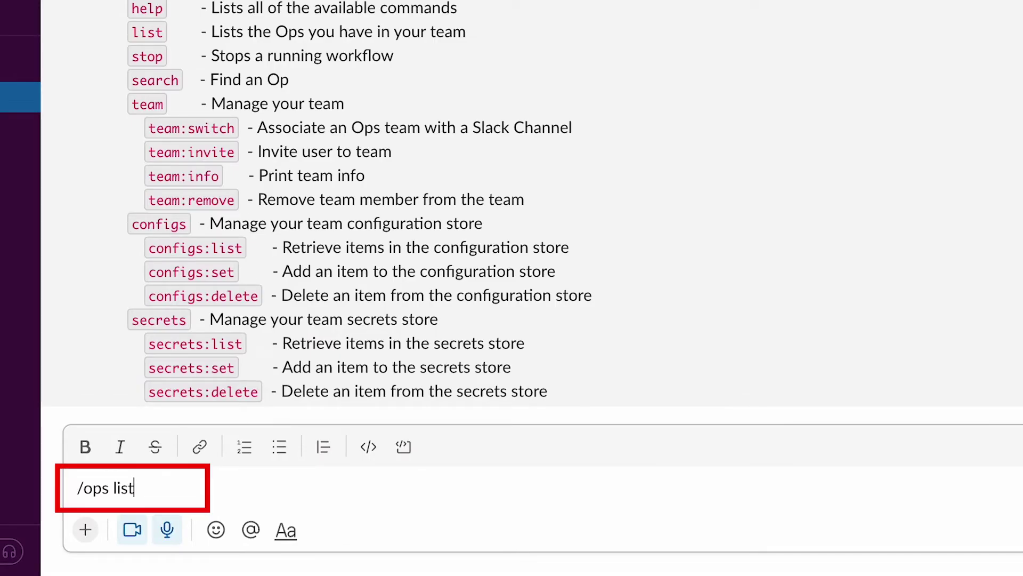
pyautogui.press('Return')
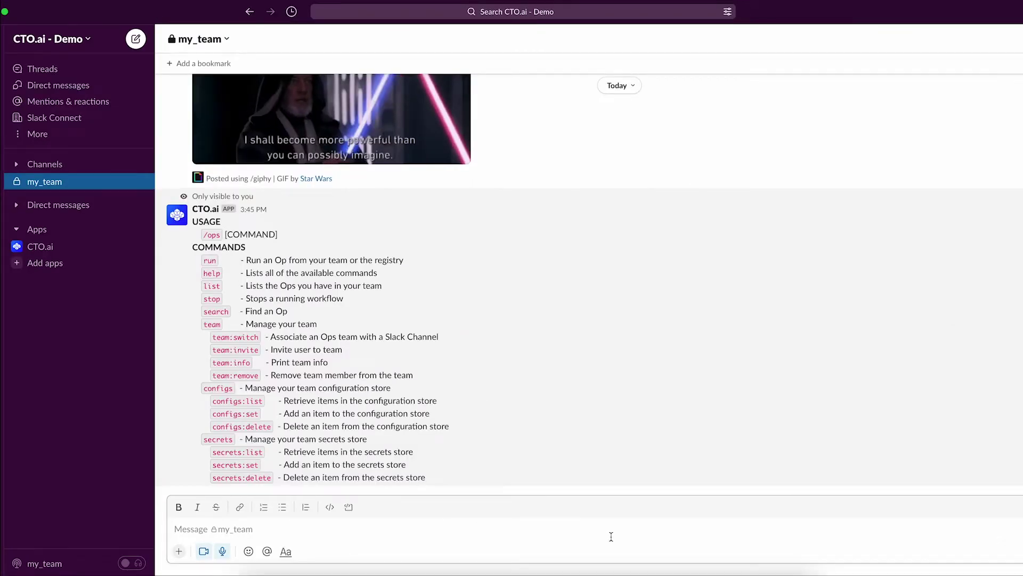
# Step: Send /ops list in my_team to show the team's available Ops
pyautogui.write('/ops')
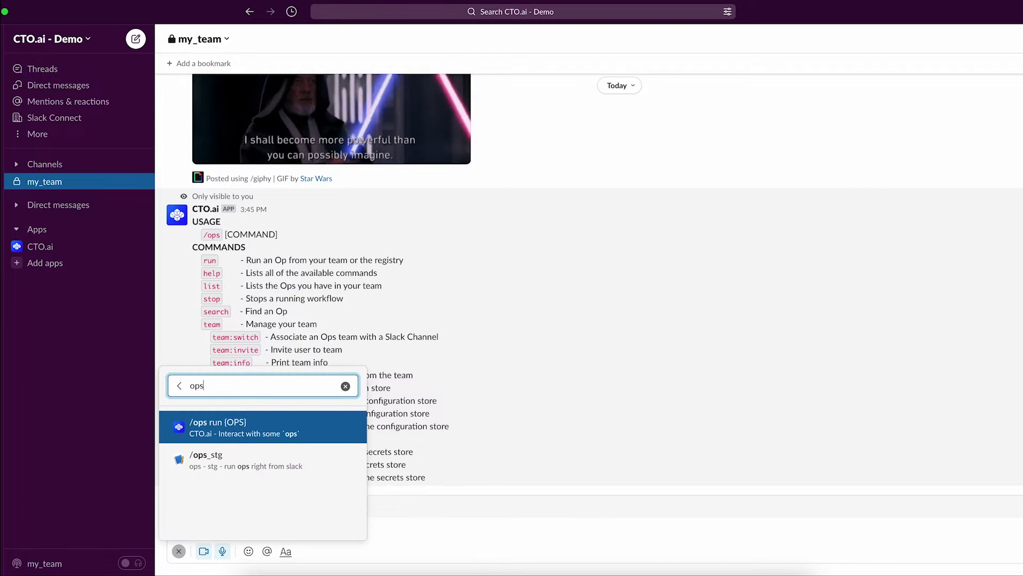
pyautogui.press('Return')
pyautogui.write('list')
pyautogui.press('Return')
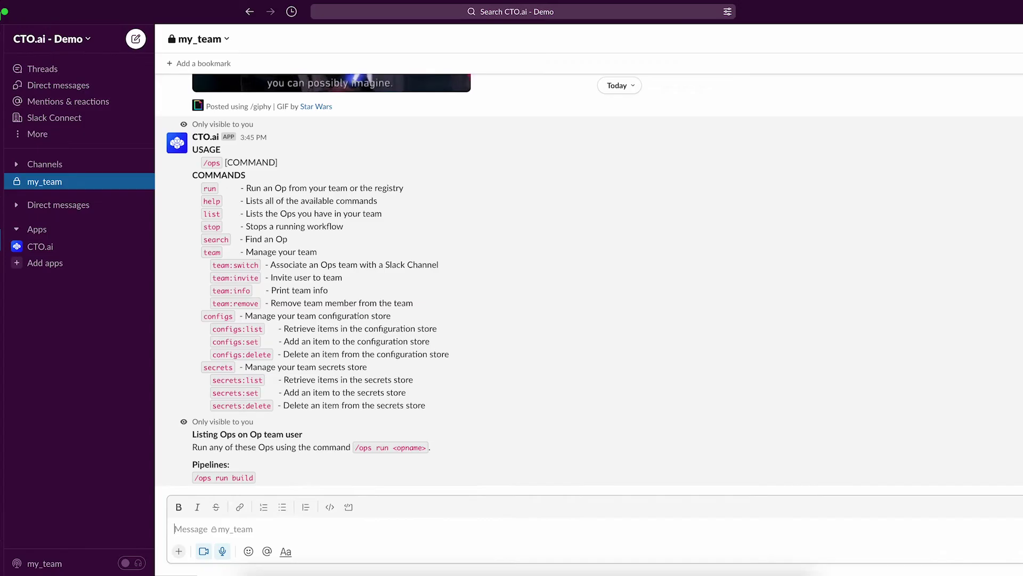
# Step: Run the build Op with /ops run build and open its pipeline monitor in the browser
pyautogui.write('/ops')
pyautogui.press('Return')
pyautogui.write('run build')
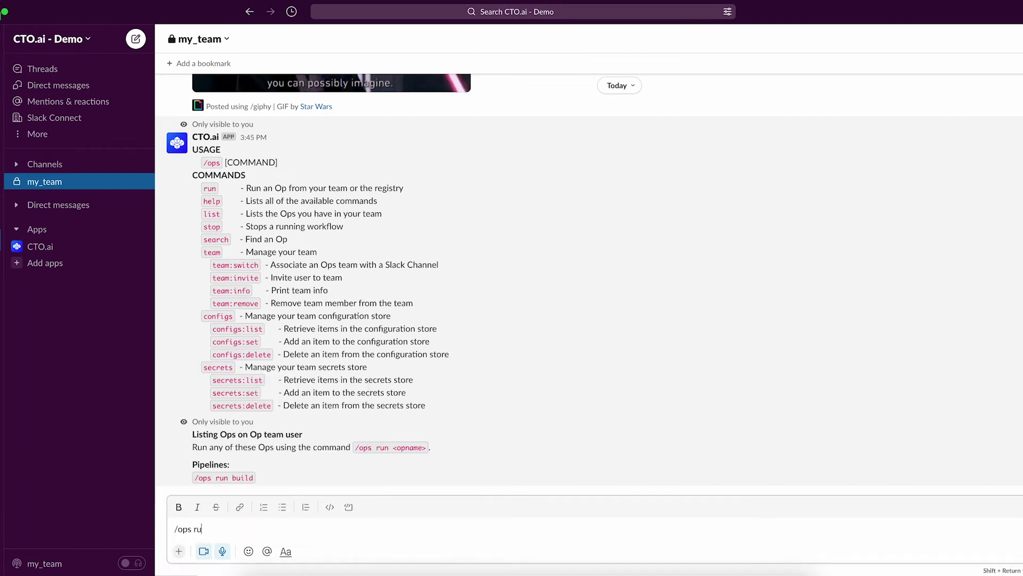
pyautogui.press('Return')
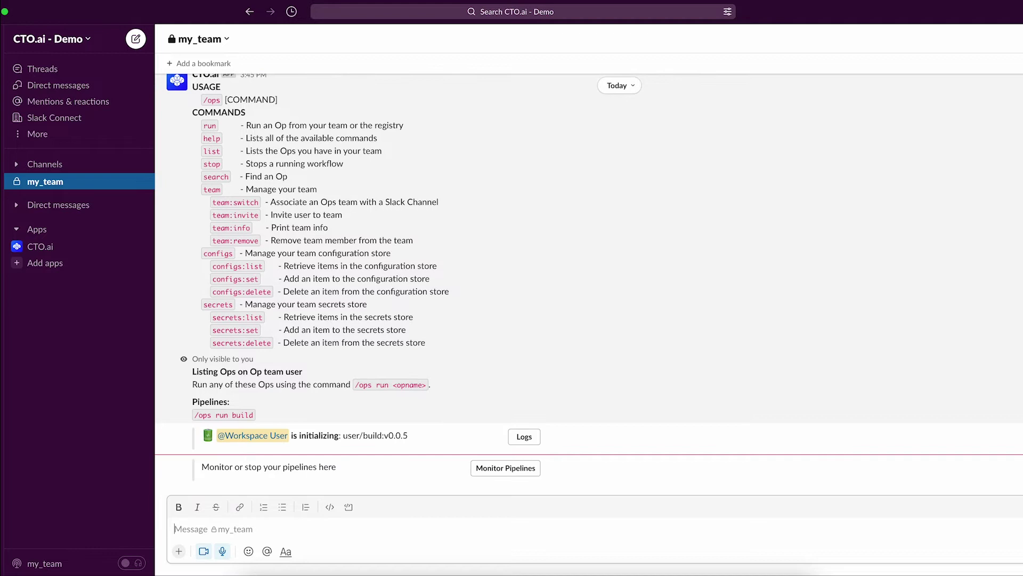
pyautogui.click(505, 468)
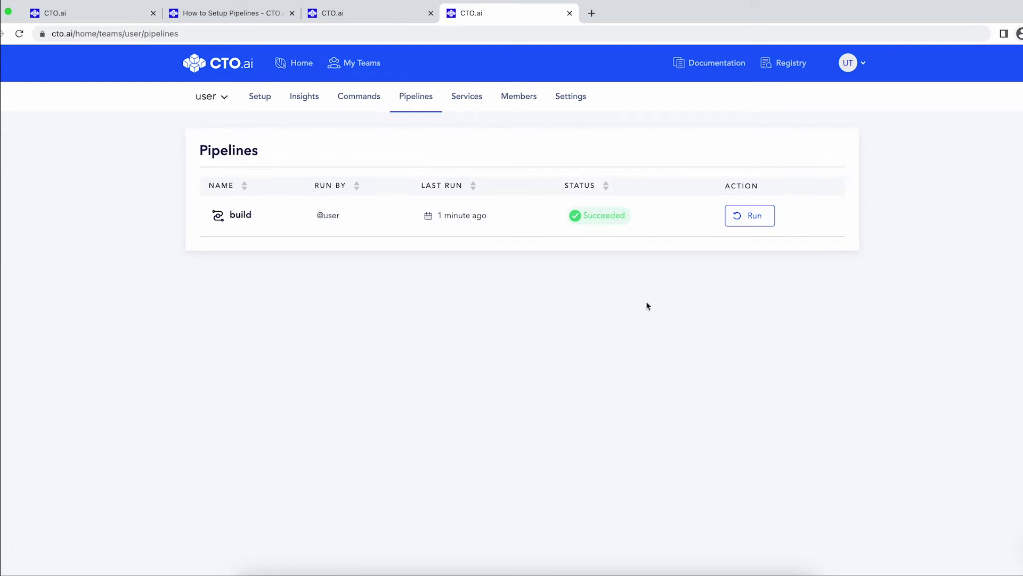
# Step: Open the latest build run's details and check its logs for 'Build successfully done!'
pyautogui.click(240, 215)
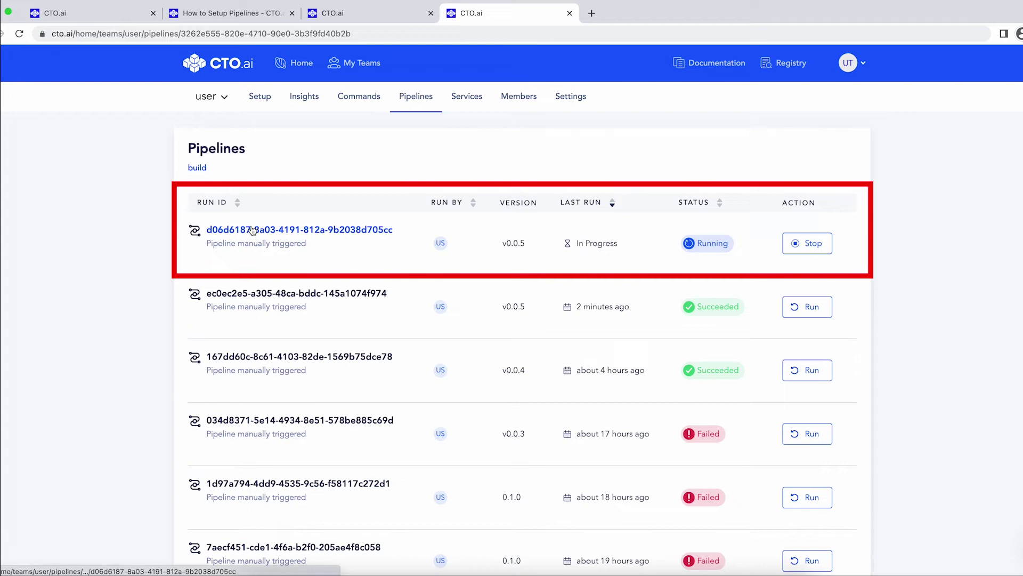
pyautogui.click(253, 230)
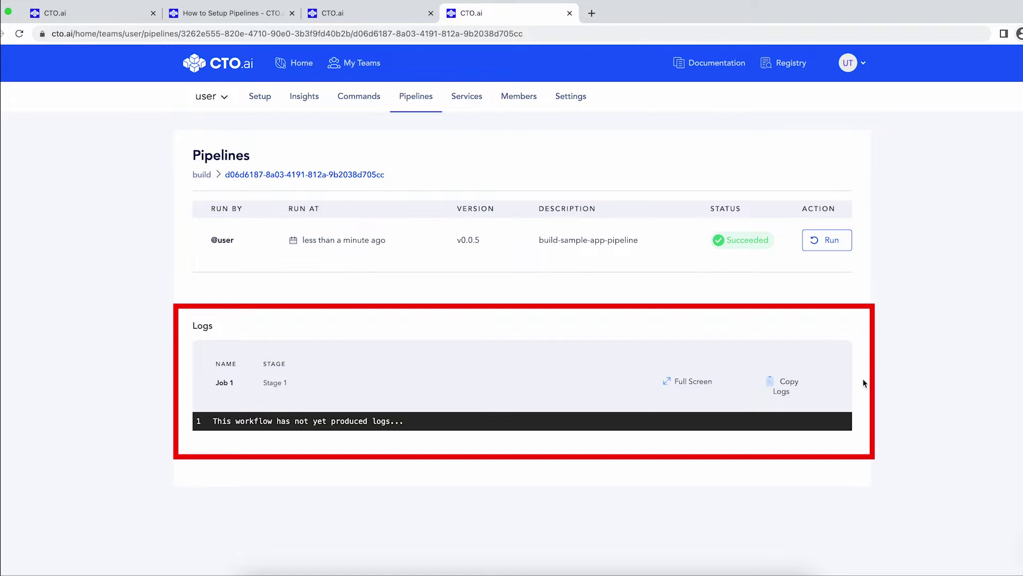
pyautogui.scroll(-3, 863, 379)
pyautogui.scroll(3, 862, 380)
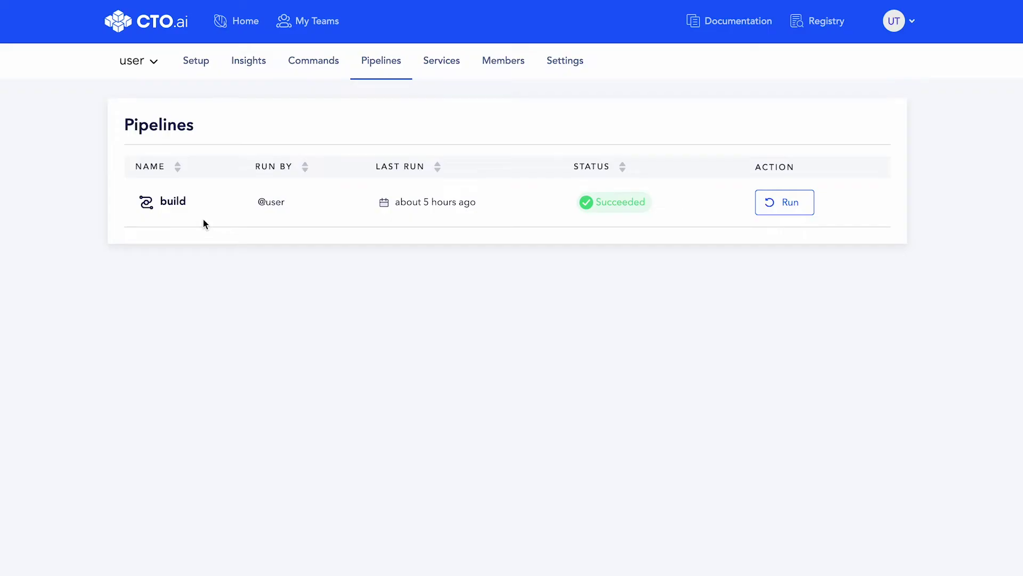
pyautogui.click(174, 205)
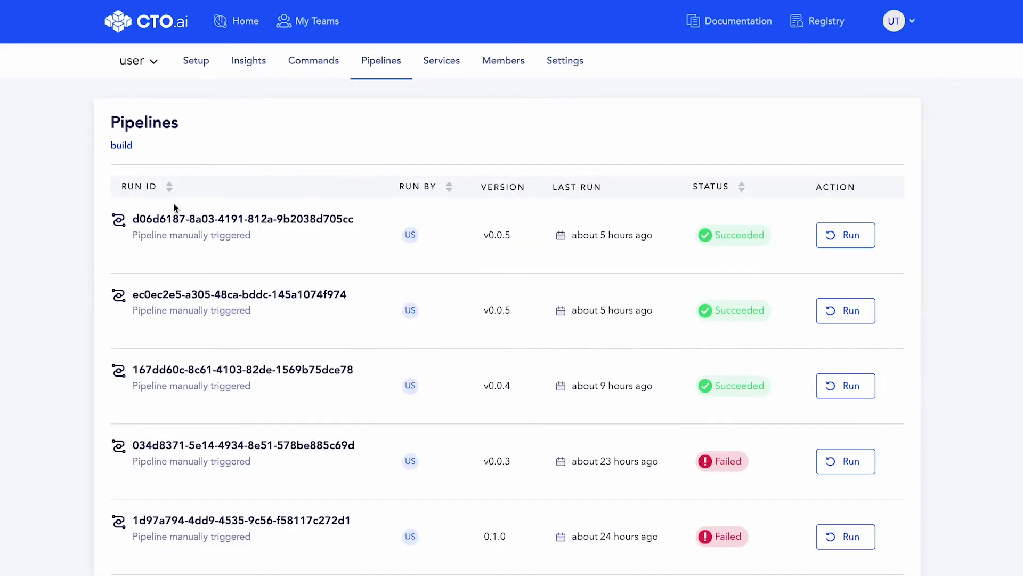
pyautogui.click(186, 220)
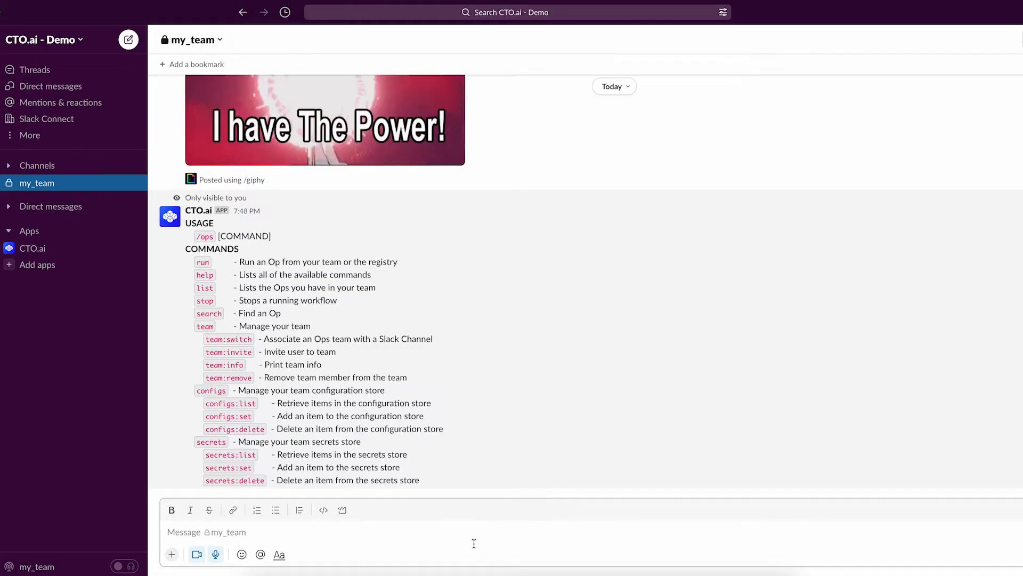
# Step: Send /ops run deploy in my_team and view logs of the completed user/deploy:v0.0.3 workflow
pyautogui.click(171, 555)
pyautogui.write('ops')
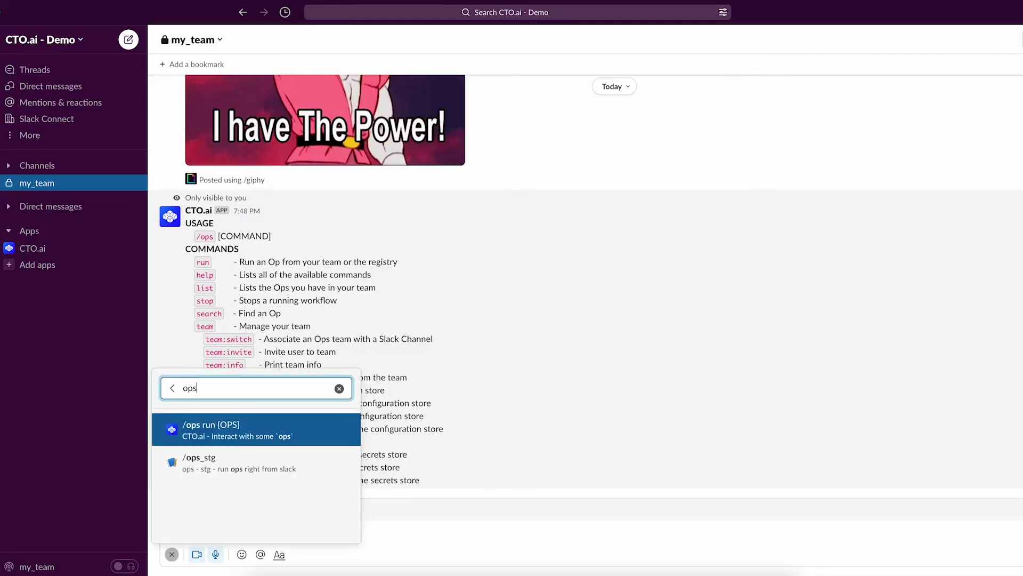
pyautogui.press('Return')
pyautogui.press('Return')
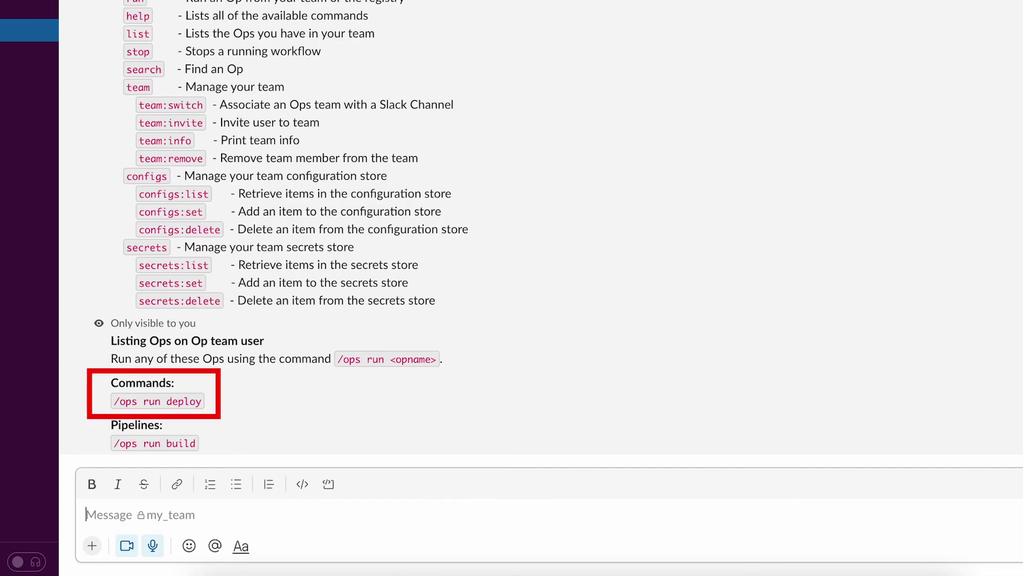
pyautogui.write('/ops run de')
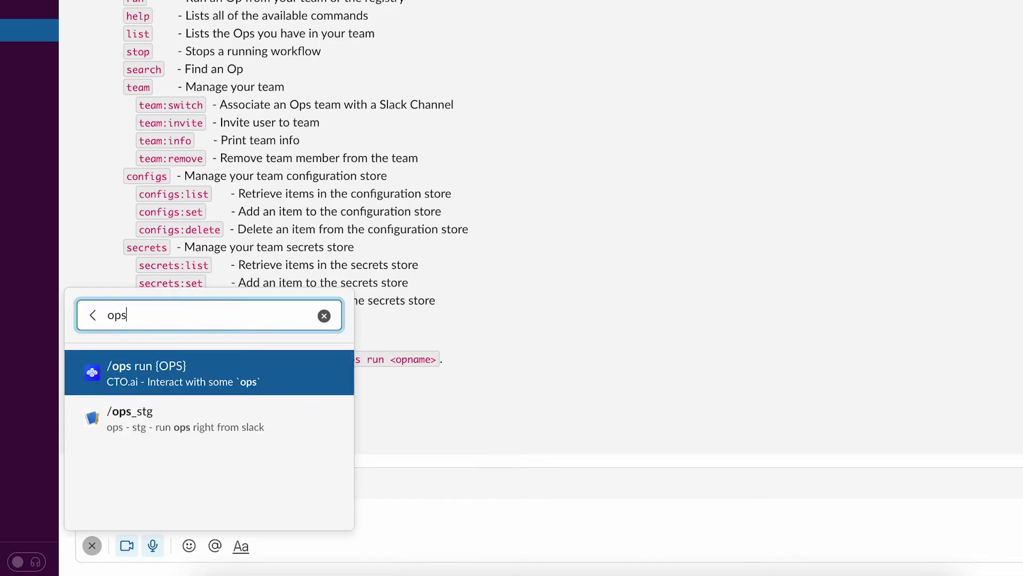
pyautogui.write('ploy')
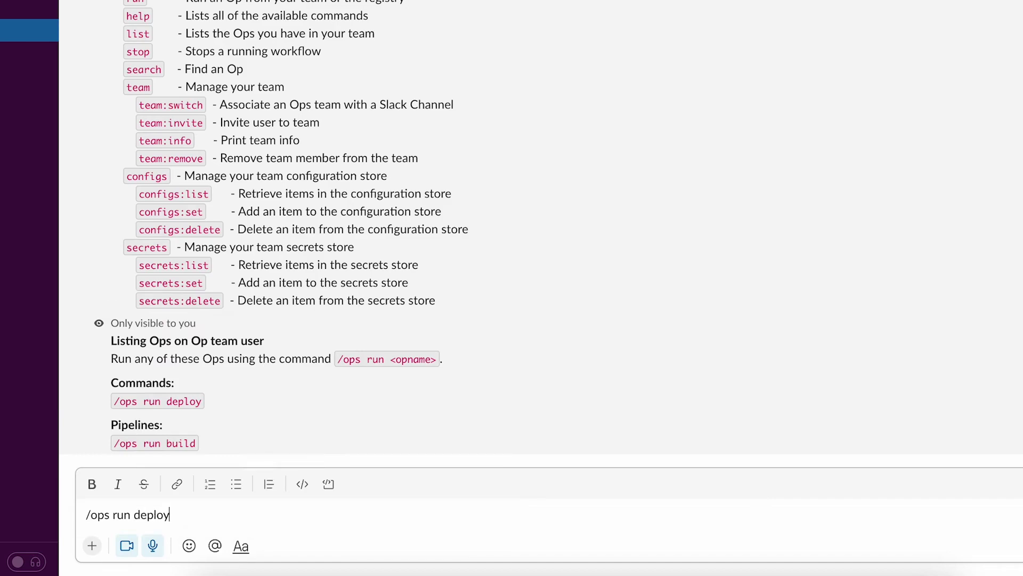
pyautogui.press('Return')
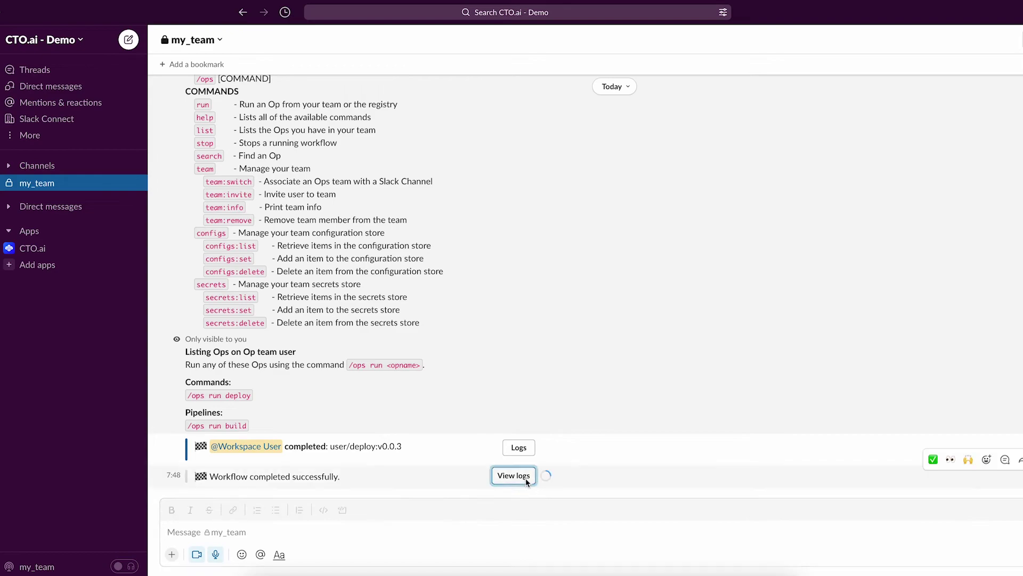
pyautogui.click(526, 479)
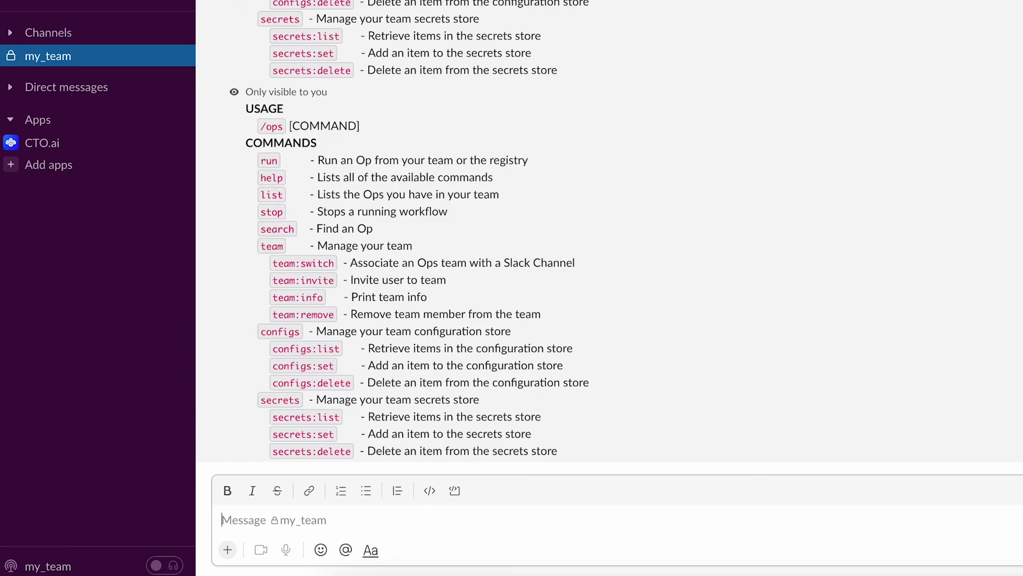
# Step: Send /ops search, then /ops stop to abort the running deploy workflow
pyautogui.click(462, 523)
pyautogui.write('/ops sea')
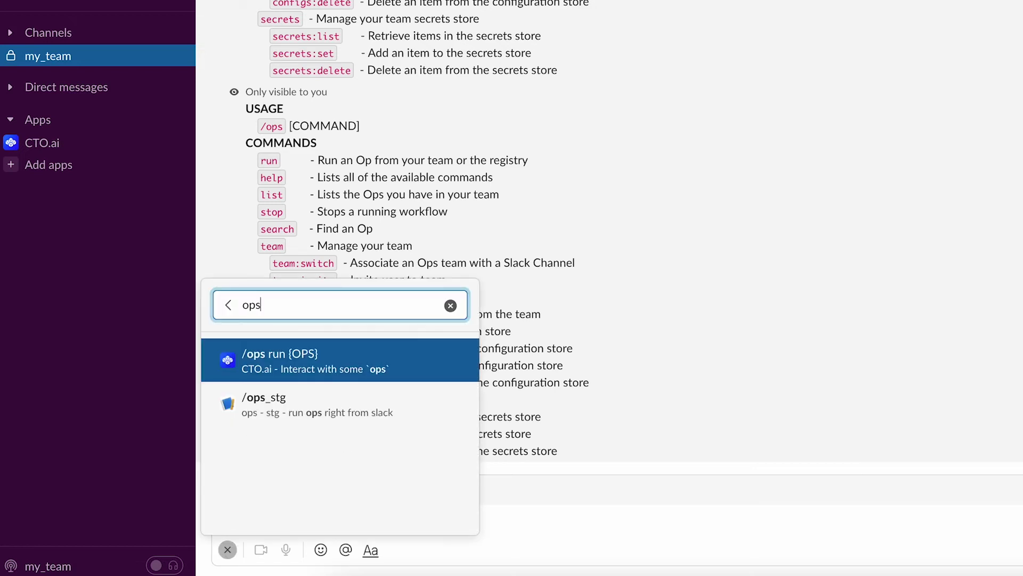
pyautogui.write('rch')
pyautogui.press('Return')
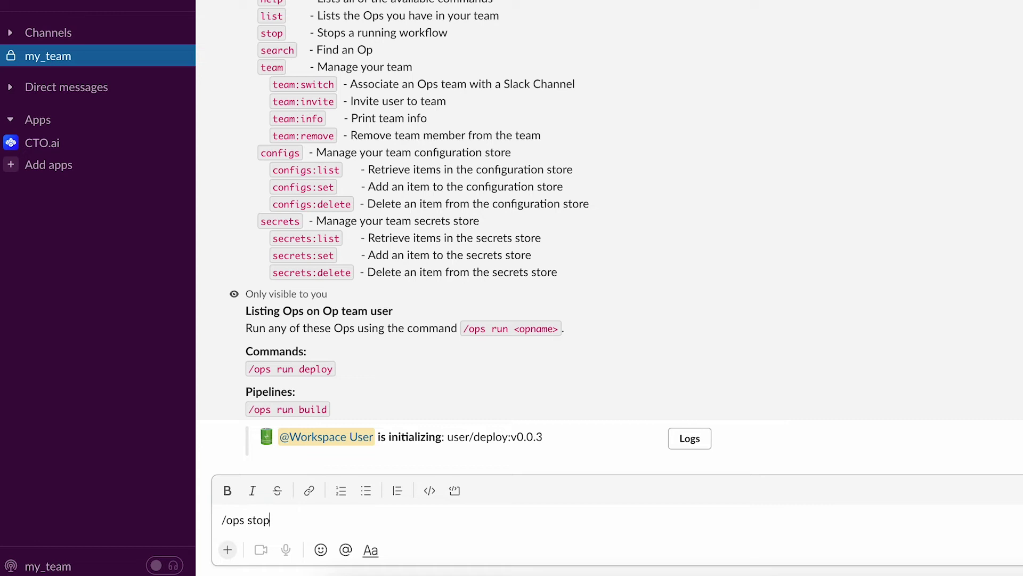
pyautogui.press('Return')
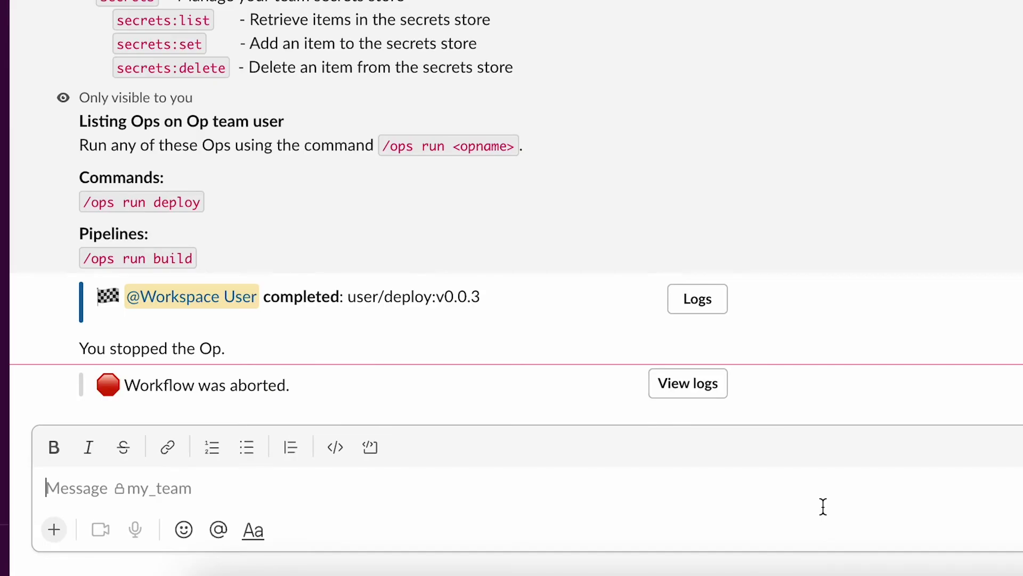
# Step: Post /ops help in my_team to display the full /ops usage and command list
pyautogui.write('/ops hel')
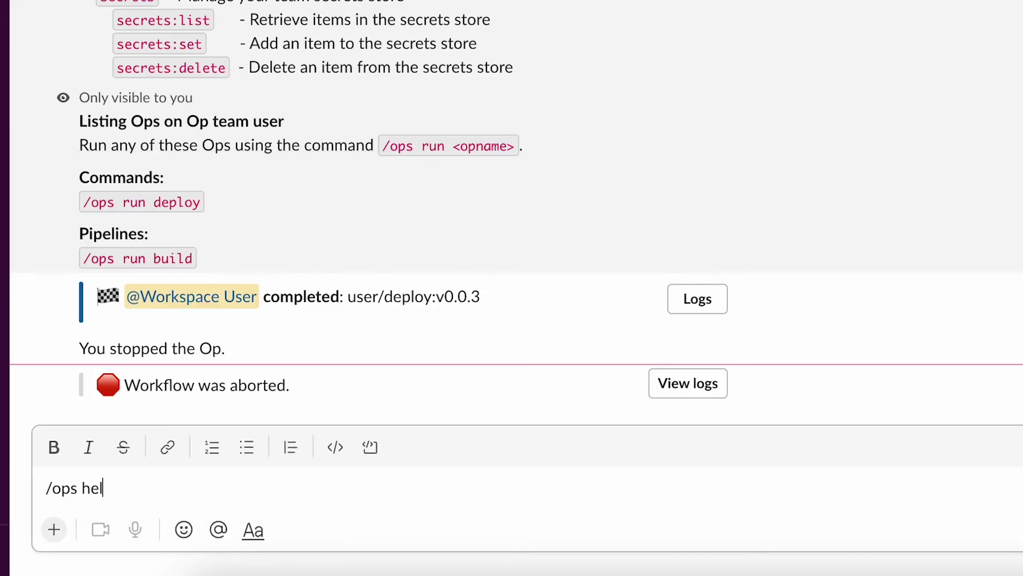
pyautogui.write('p')
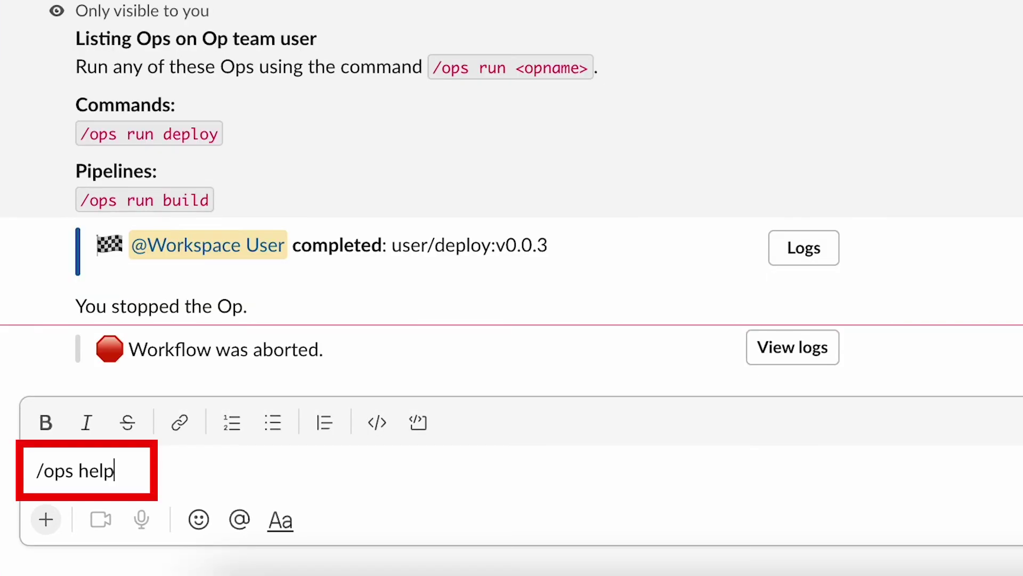
pyautogui.press('Return')
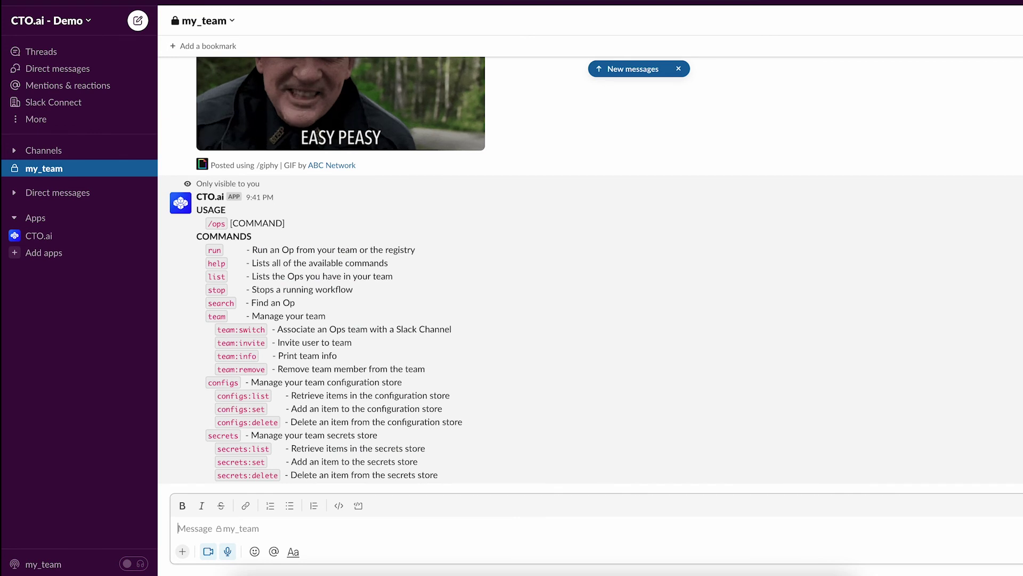
# Step: Send /ops team:info to show team user's owner, creation date, members and published Ops
pyautogui.click(182, 551)
pyautogui.write('ops')
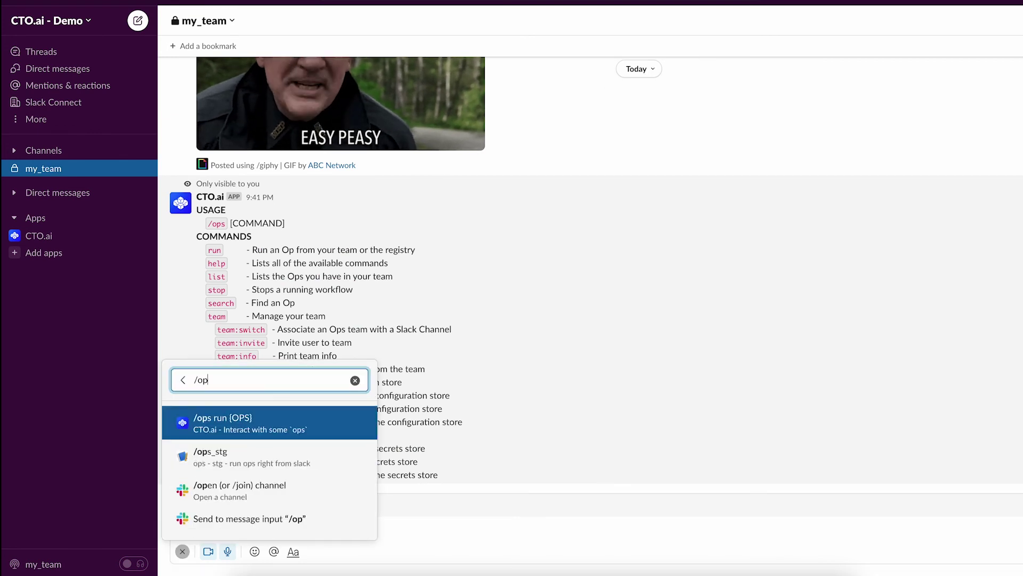
pyautogui.press('Return')
pyautogui.write('team:info')
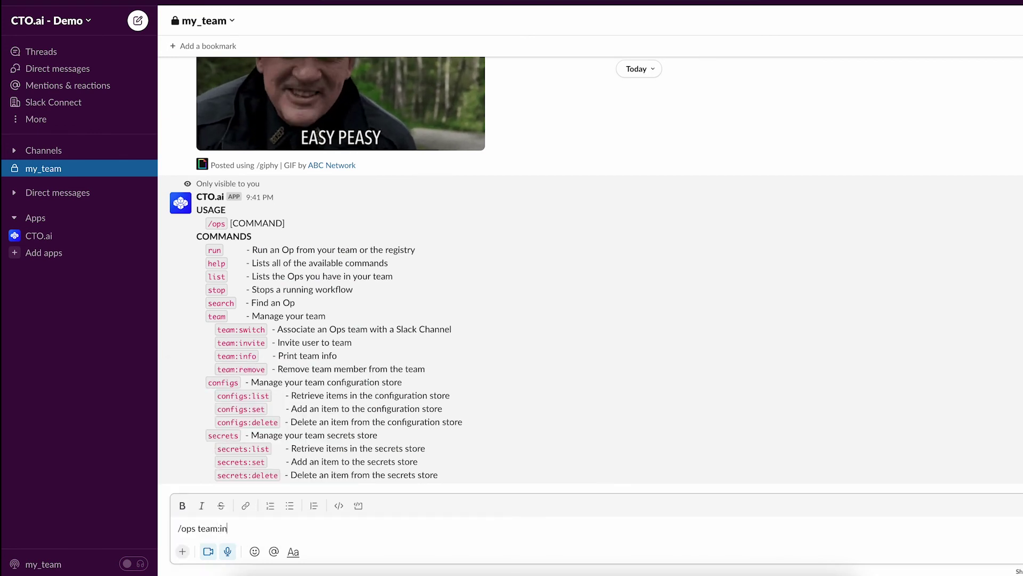
pyautogui.press('Return')
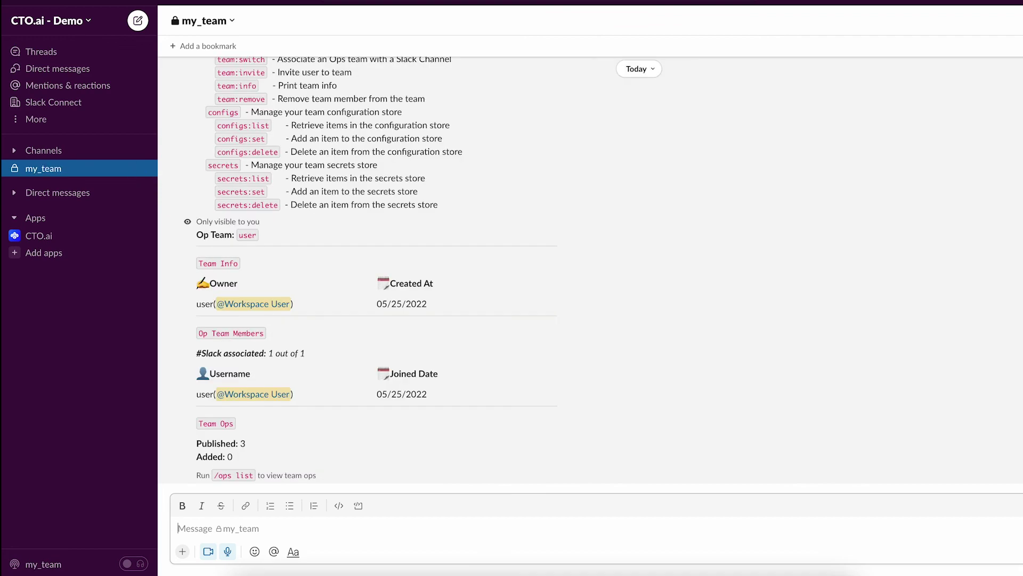